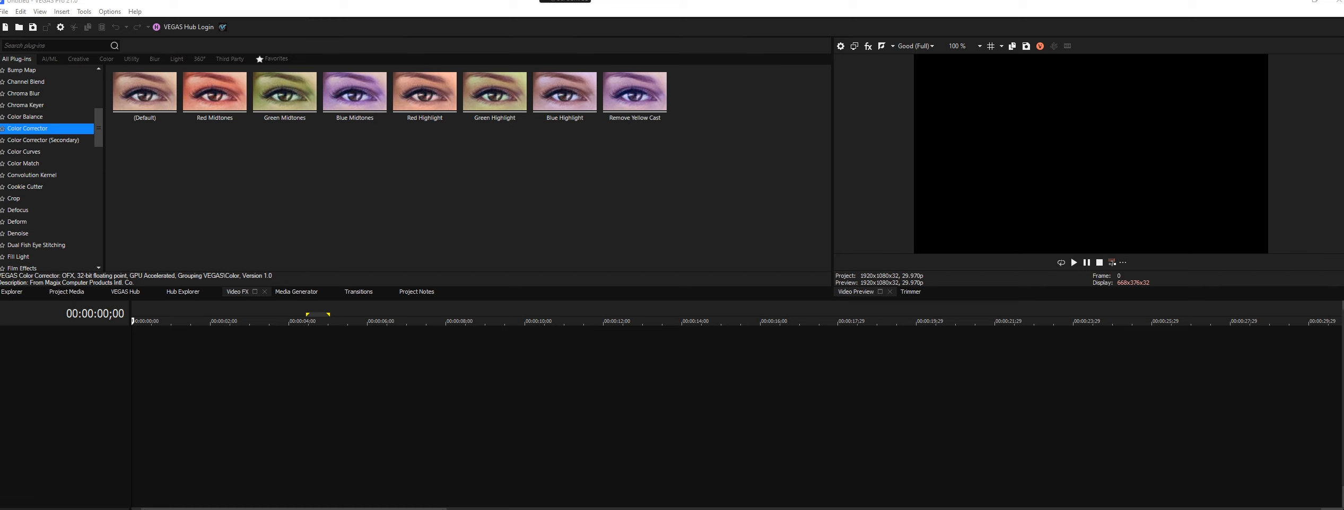
- Place the book video clip at the timeline start, match the project settings to it, and play it back
{"action": "left_click_drag", "start_coordinate": [414, 356], "coordinate": [126, 359]}
{"action": "left_click", "coordinate": [677, 291]}
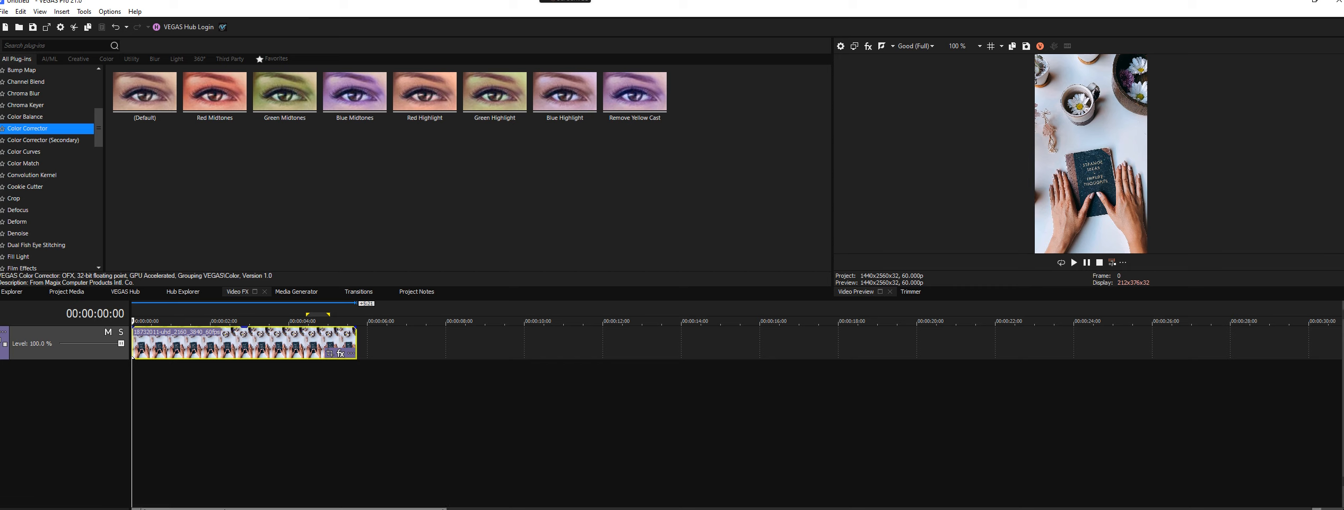
{"action": "key", "text": "space"}
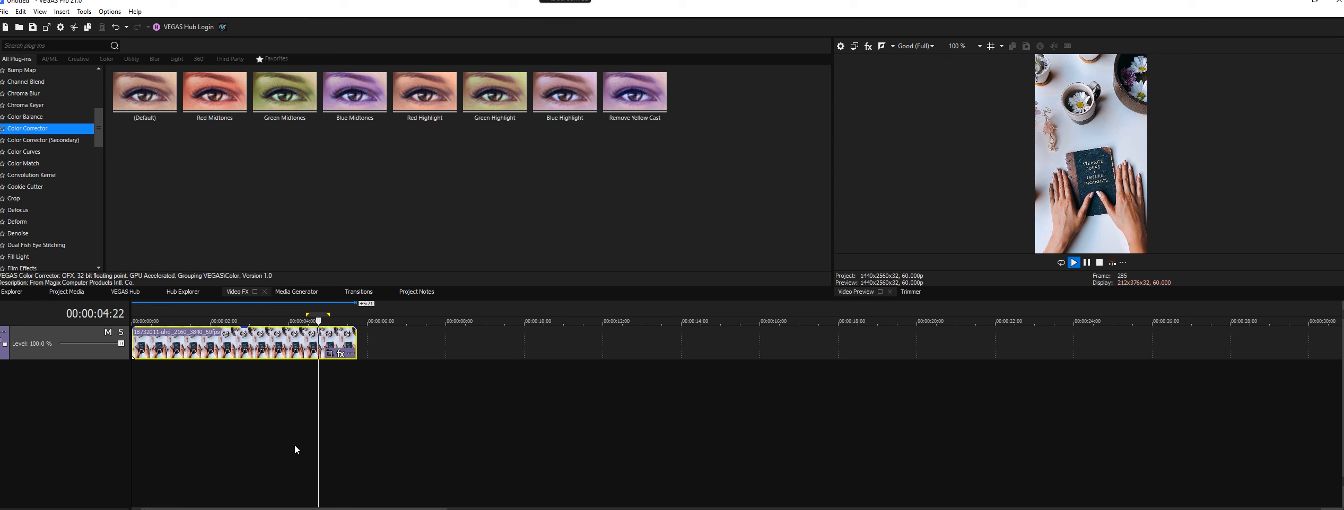
{"action": "key", "text": "space"}
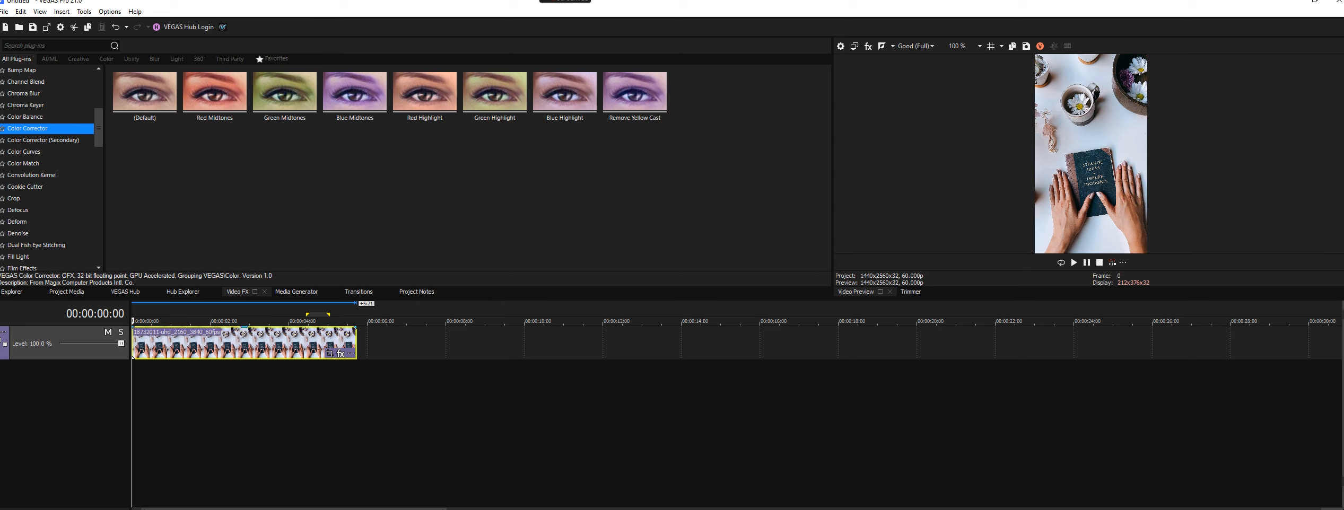
- Duplicate the clip onto a new track below and name the two tracks "Text Effect Track" and "Original Video"
{"action": "left_click_drag", "start_coordinate": [348, 379], "coordinate": [125, 386]}
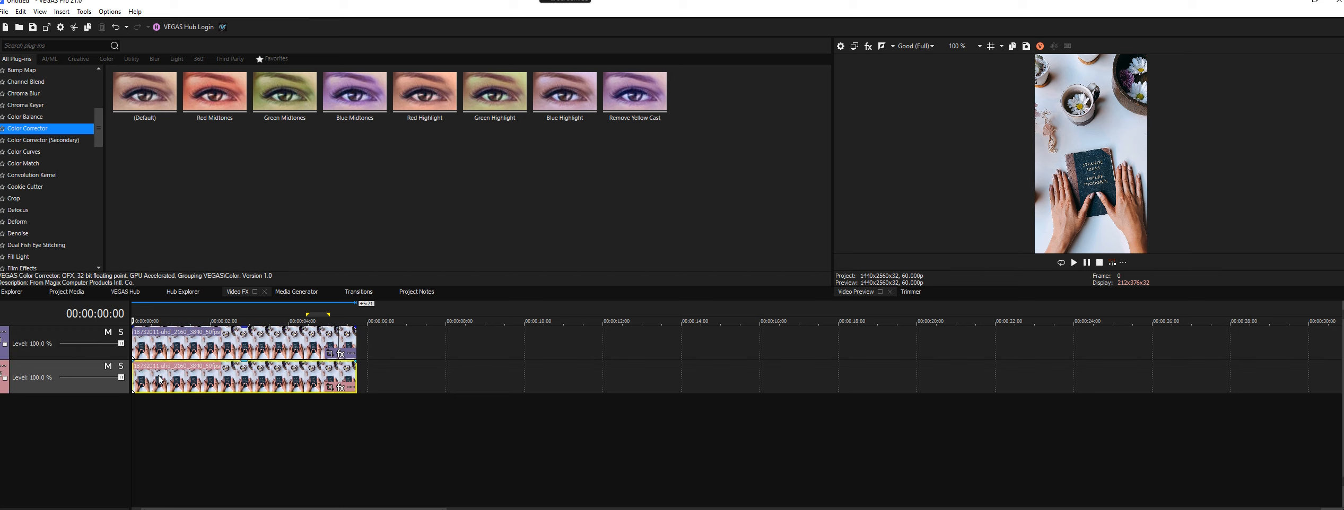
{"action": "double_click", "coordinate": [71, 338]}
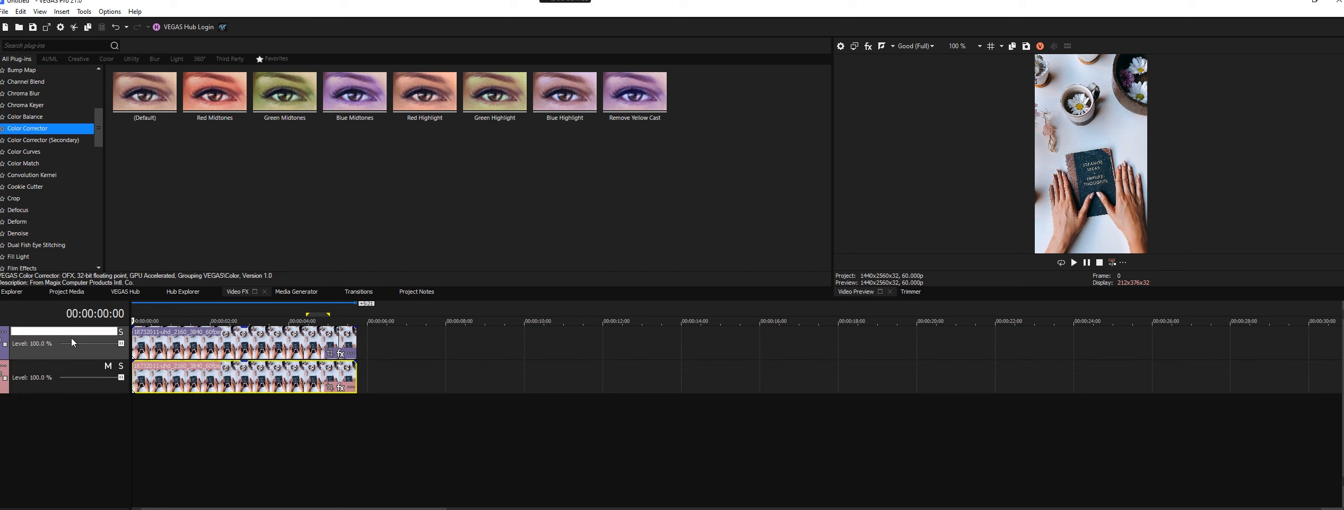
{"action": "type", "text": "Text Effect Track"}
{"action": "double_click", "coordinate": [49, 369]}
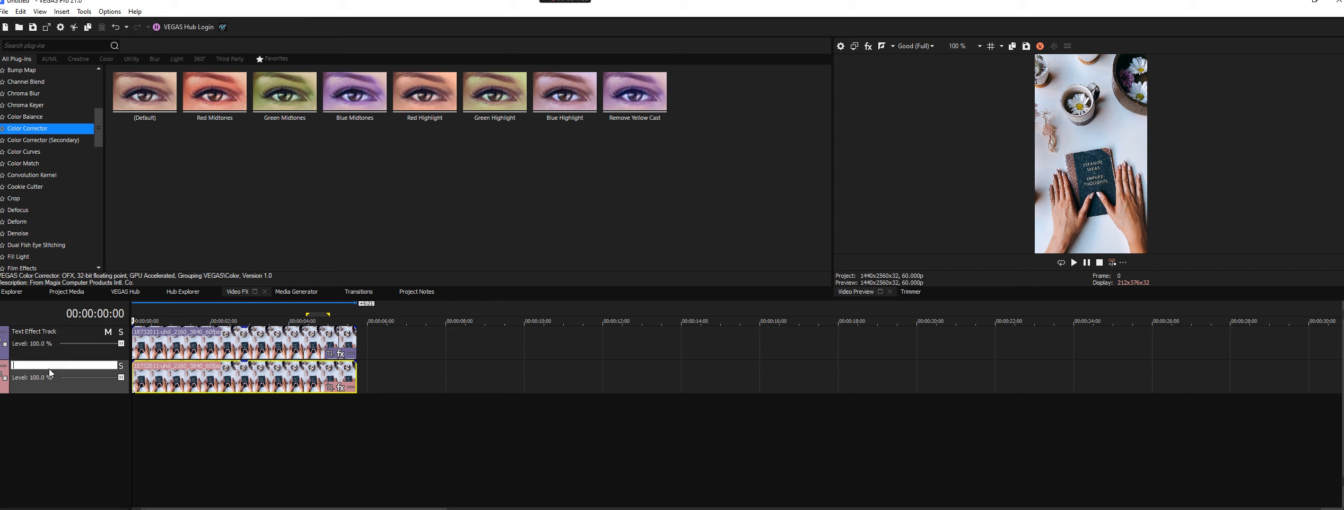
{"action": "type", "text": "Original Video"}
{"action": "key", "text": "Return"}
- Apply the default Chroma Keyer effect to the Text Effect Track clip and mute the Original Video track
{"action": "left_click", "coordinate": [49, 106]}
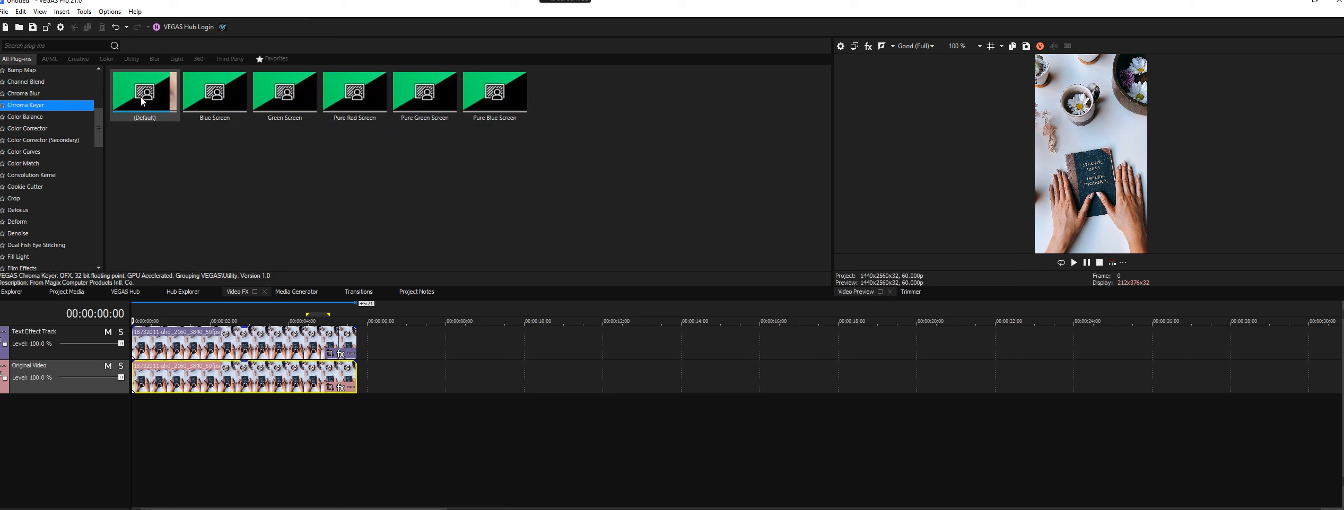
{"action": "left_click_drag", "start_coordinate": [143, 102], "coordinate": [199, 340]}
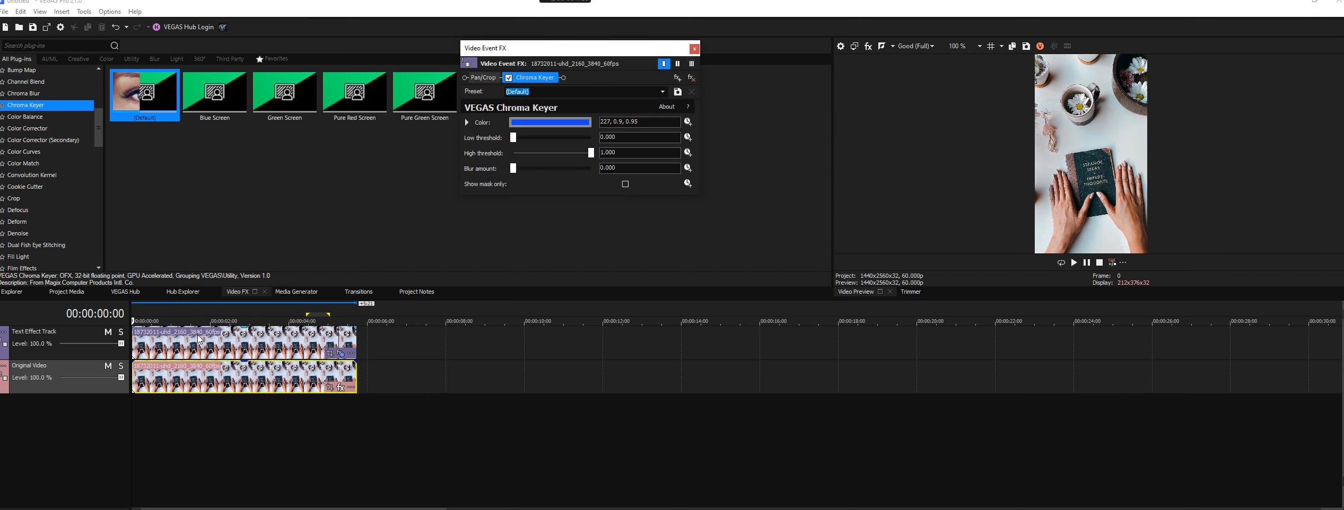
{"action": "left_click", "coordinate": [107, 366]}
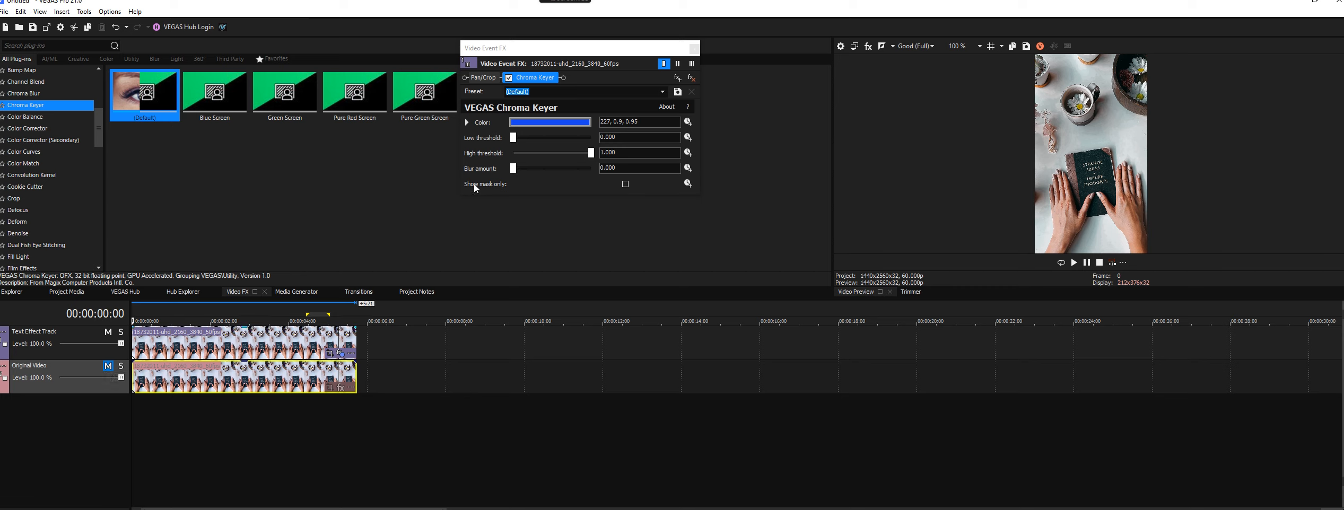
- Sample the Chroma Keyer color from the book cover in the preview and adjust it to HSV 0, 0.58, 0.12
{"action": "left_click", "coordinate": [466, 123]}
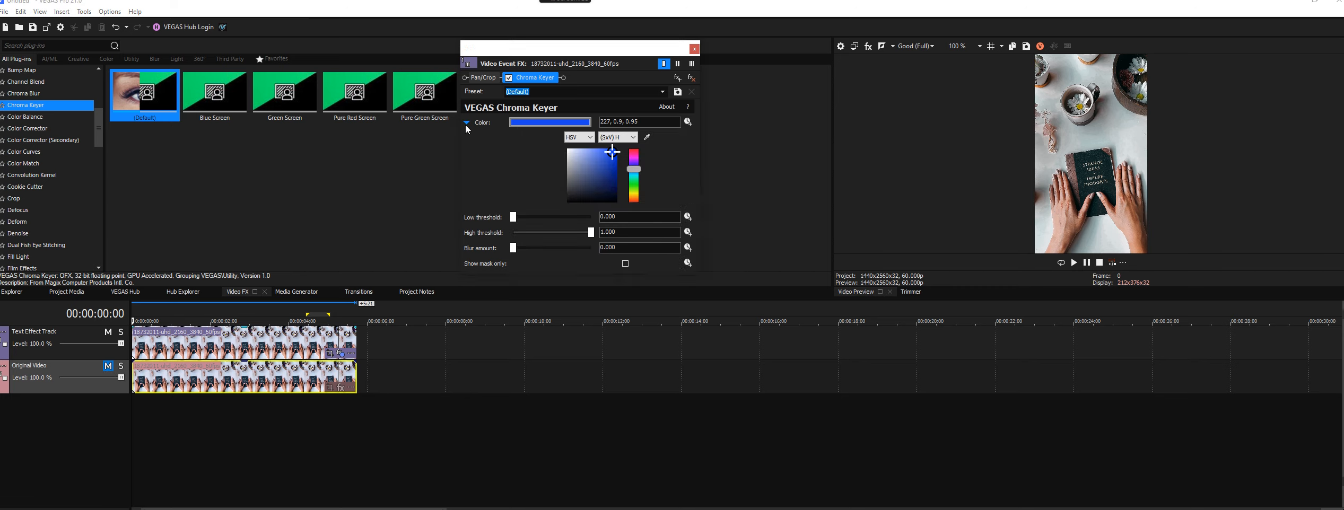
{"action": "left_click", "coordinate": [646, 137]}
{"action": "left_click", "coordinate": [1106, 169]}
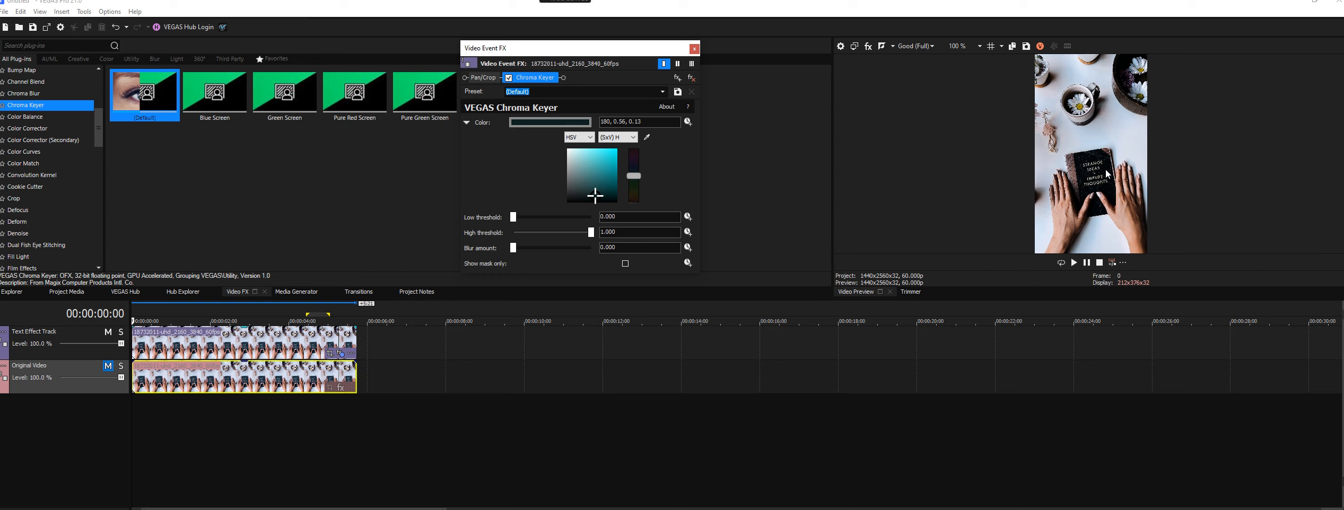
{"action": "left_click_drag", "start_coordinate": [631, 183], "coordinate": [635, 209]}
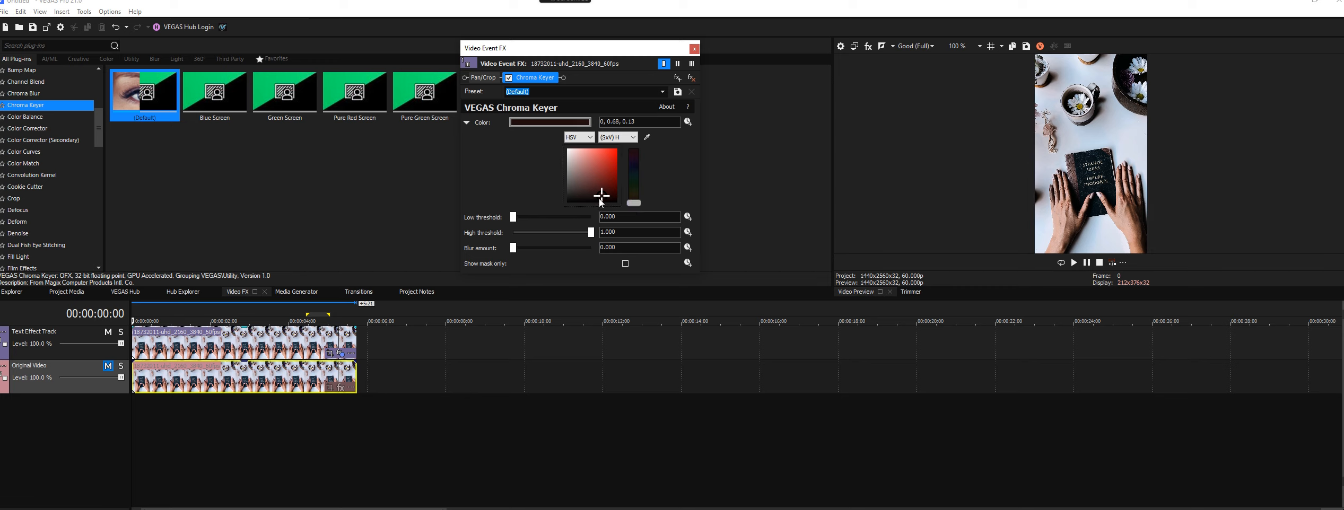
{"action": "left_click_drag", "start_coordinate": [601, 195], "coordinate": [596, 196]}
- Show only the mask and try a dark blue key color of HSV 215, 0.97, 0.04 with the preview at 200 %
{"action": "left_click", "coordinate": [625, 263]}
{"action": "left_click_drag", "start_coordinate": [634, 203], "coordinate": [639, 175]}
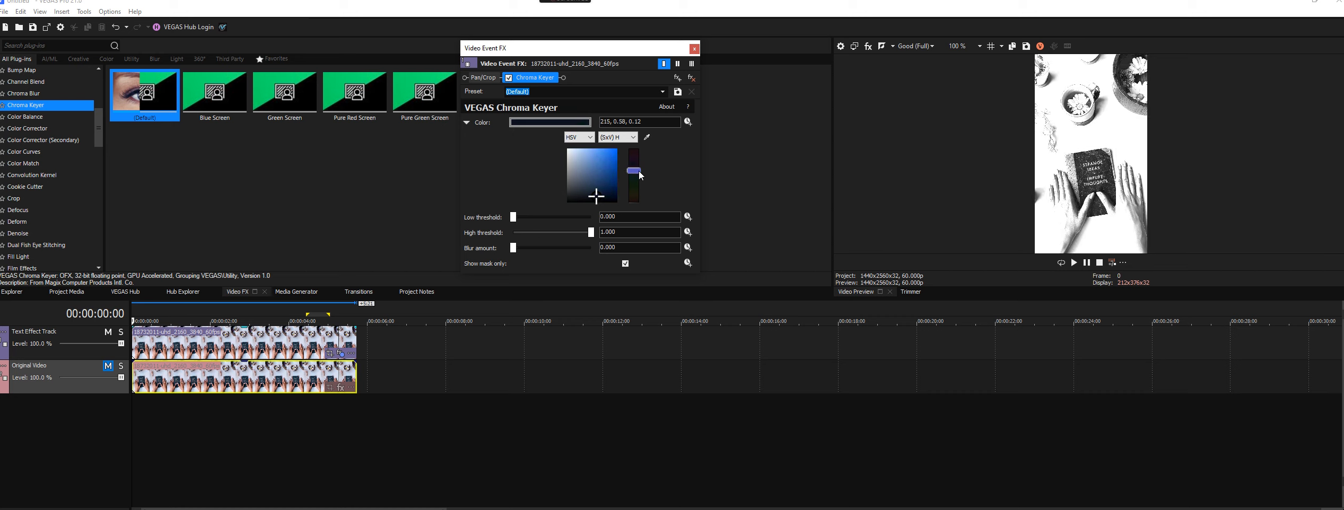
{"action": "left_click", "coordinate": [979, 46]}
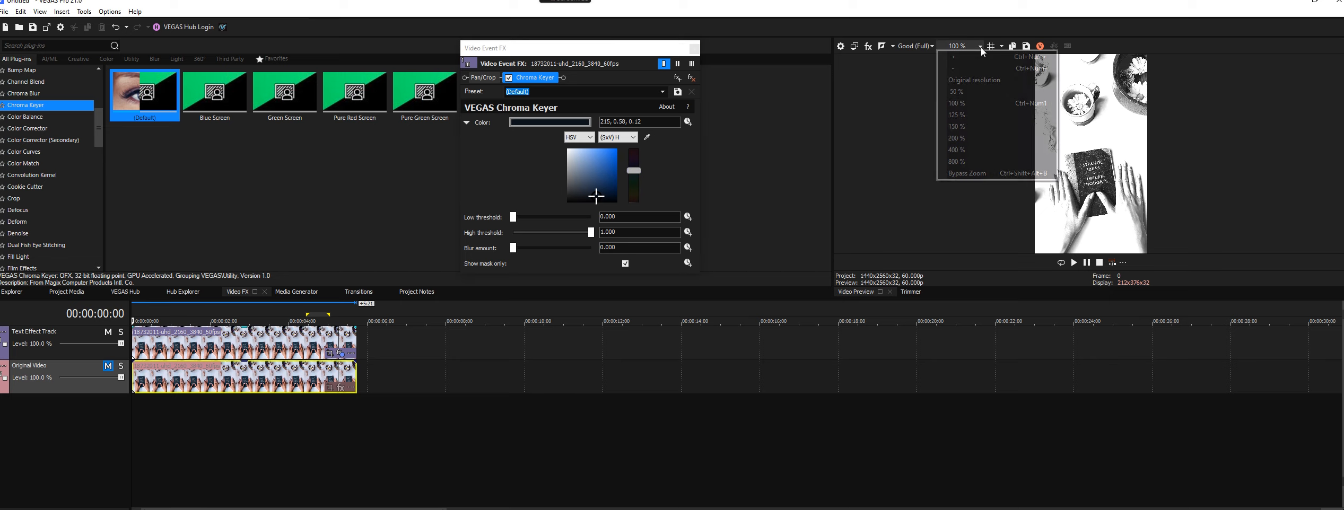
{"action": "left_click", "coordinate": [967, 139]}
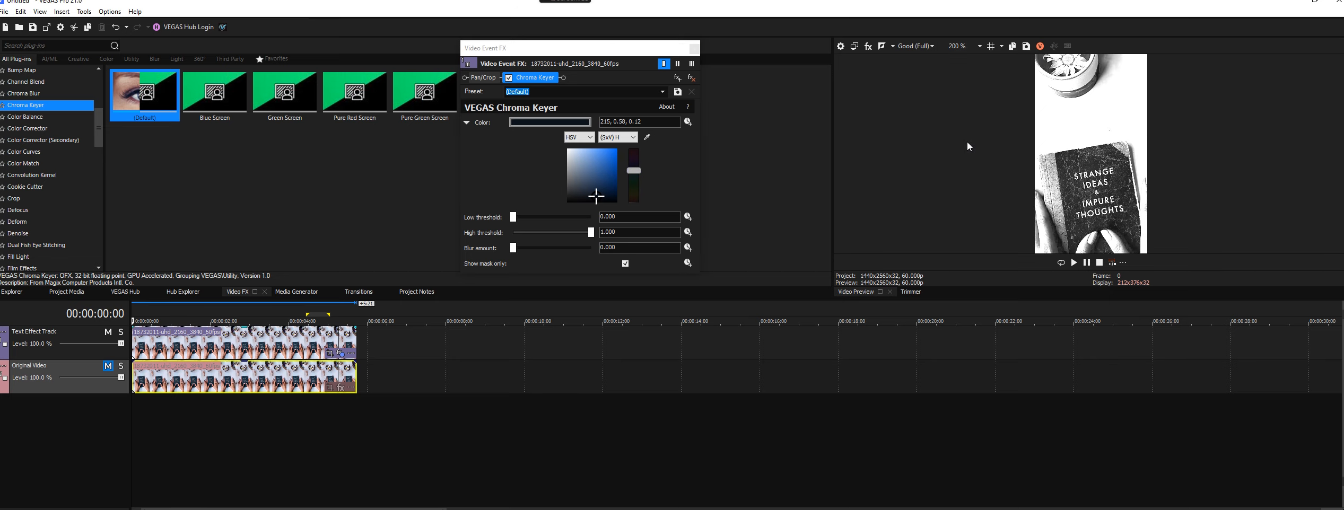
{"action": "mouse_move", "coordinate": [595, 197]}
{"action": "left_mouse_down"}
{"action": "mouse_move", "coordinate": [593, 210]}
{"action": "mouse_move", "coordinate": [615, 199]}
{"action": "left_mouse_up"}
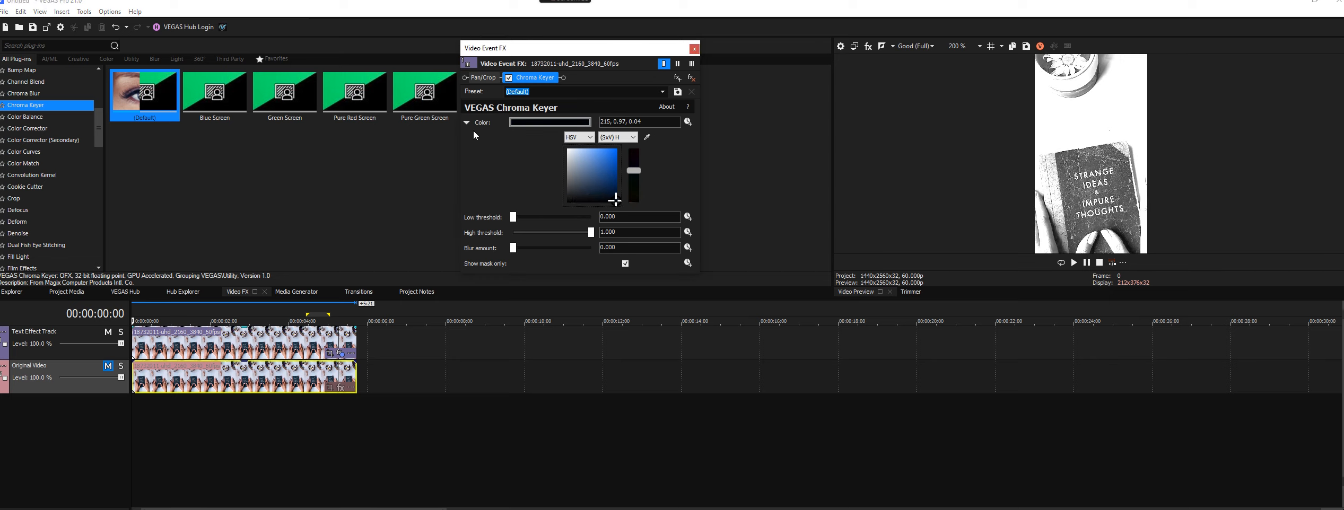
- Try sampling the key color again from the book cover in the mask preview
{"action": "left_click", "coordinate": [647, 138]}
{"action": "left_click", "coordinate": [1122, 179]}
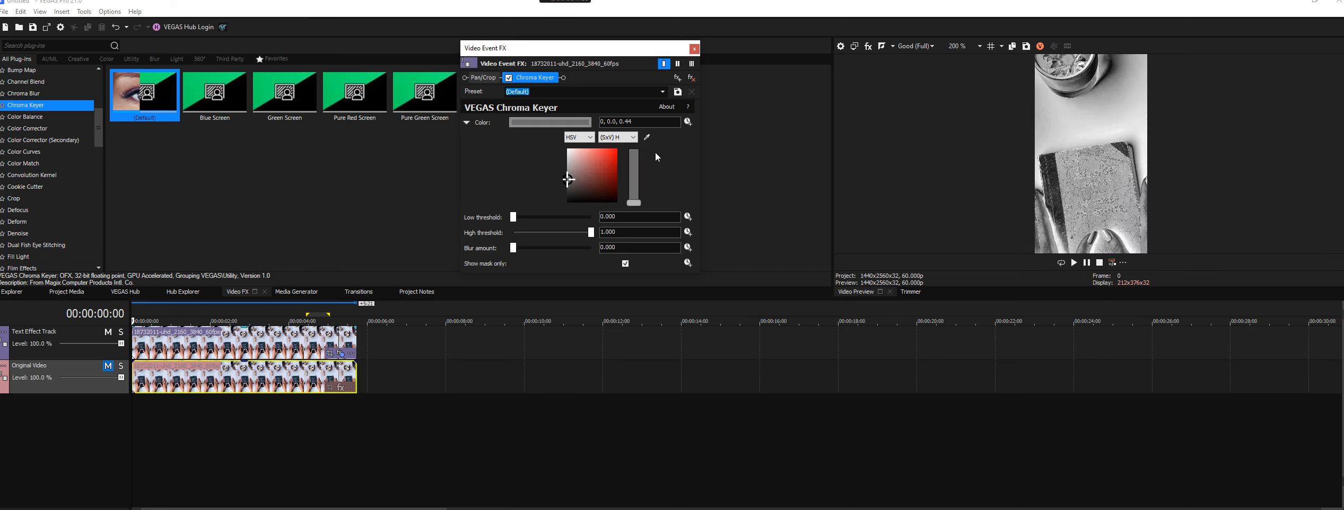
{"action": "left_click", "coordinate": [647, 137]}
{"action": "left_click", "coordinate": [629, 52]}
- Undo the latest Chroma Keyer color and mask-only changes
{"action": "key", "text": "ctrl+z"}
{"action": "key", "text": "ctrl+z"}
{"action": "key", "text": "ctrl+z"}
{"action": "key", "text": "ctrl+z"}
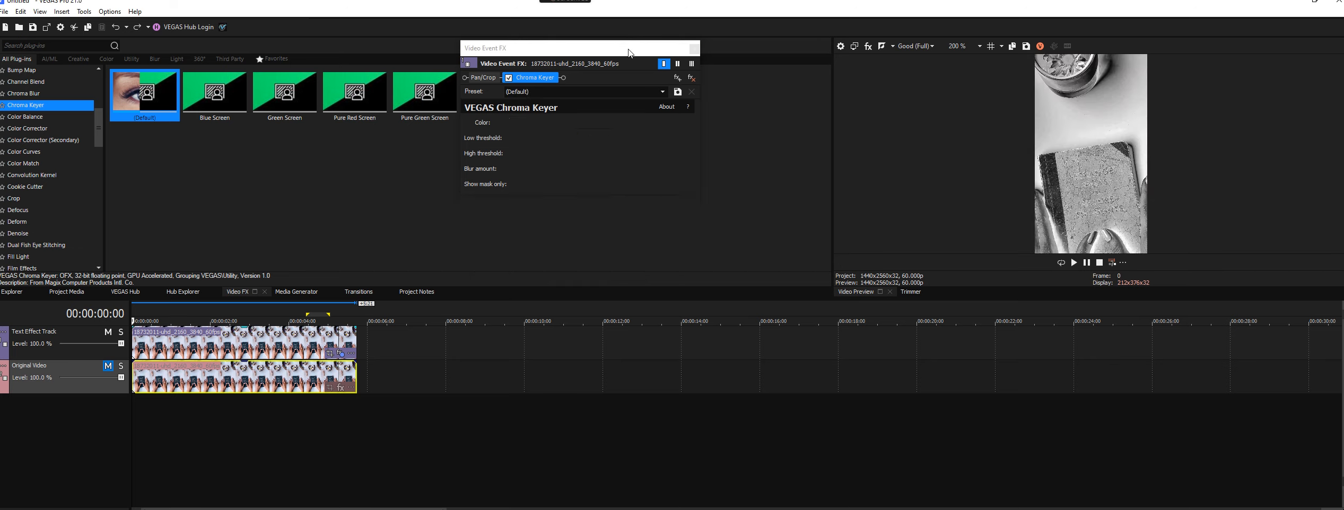
{"action": "key", "text": "ctrl+z"}
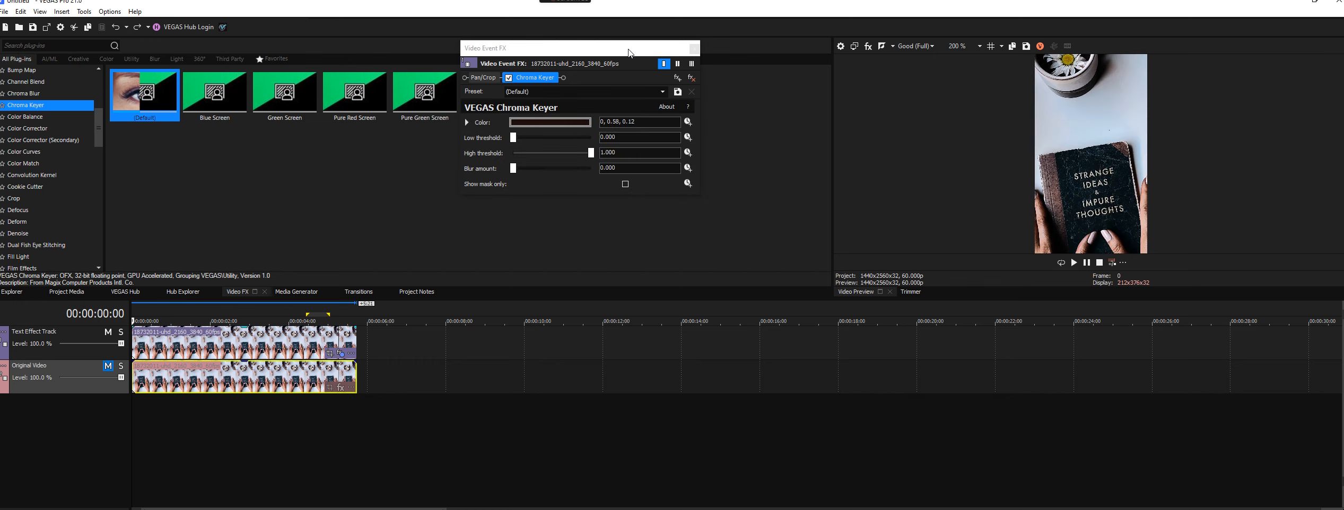
- Show only the mask and set the Chroma Keyer color to HSV 0, 1.0, 0.0
{"action": "left_click", "coordinate": [467, 123]}
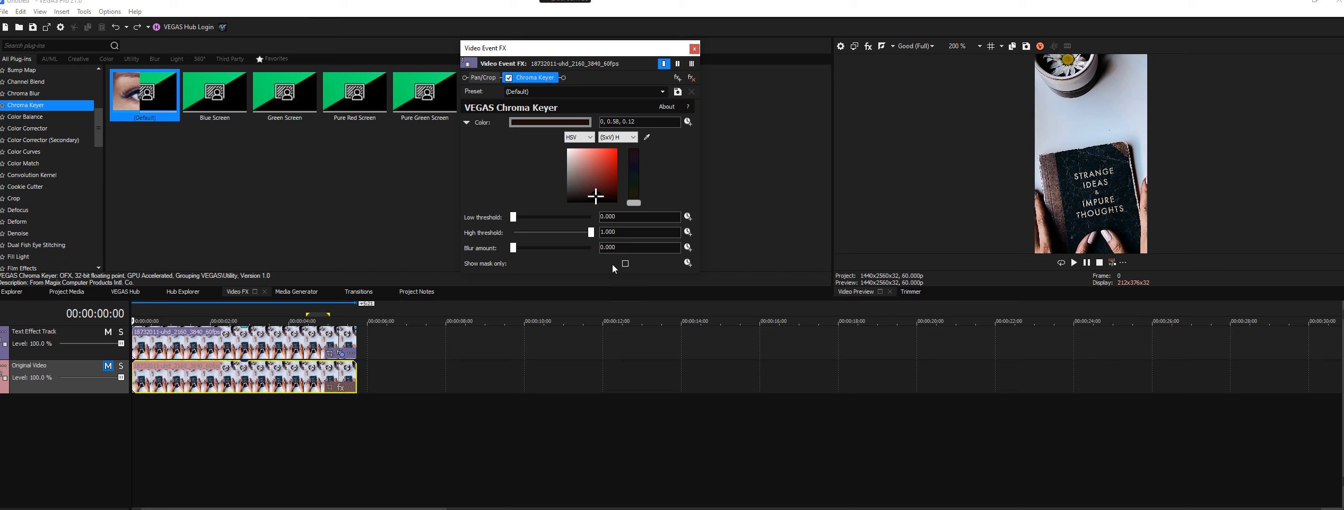
{"action": "left_click", "coordinate": [626, 264]}
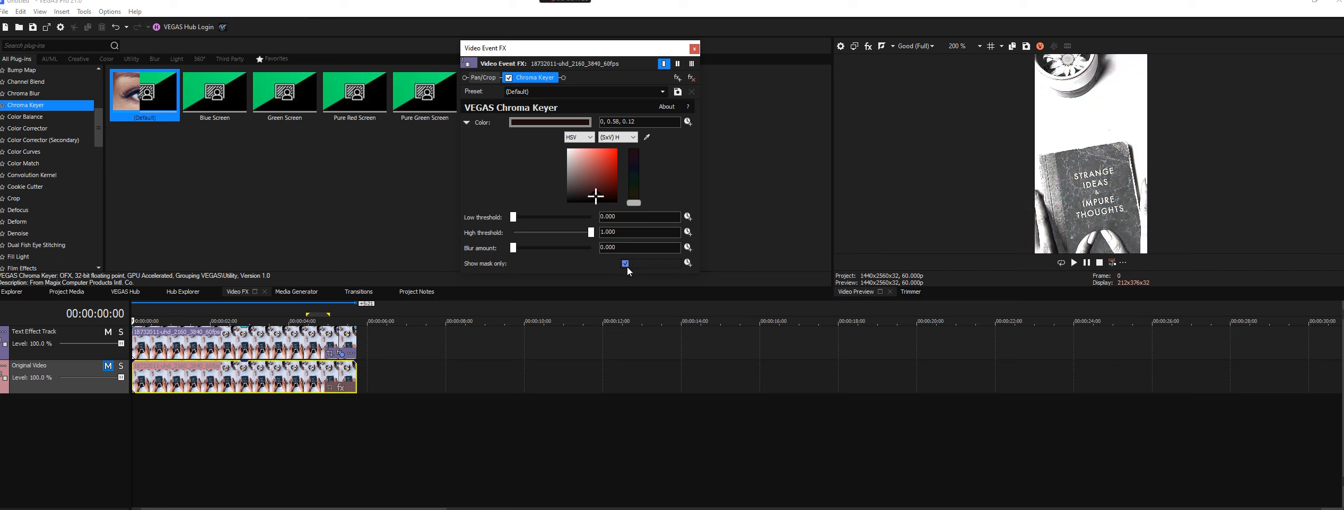
{"action": "left_click_drag", "start_coordinate": [597, 196], "coordinate": [618, 212]}
- Set both the low and high thresholds of the Chroma Keyer to 1.000
{"action": "left_click_drag", "start_coordinate": [513, 216], "coordinate": [591, 216]}
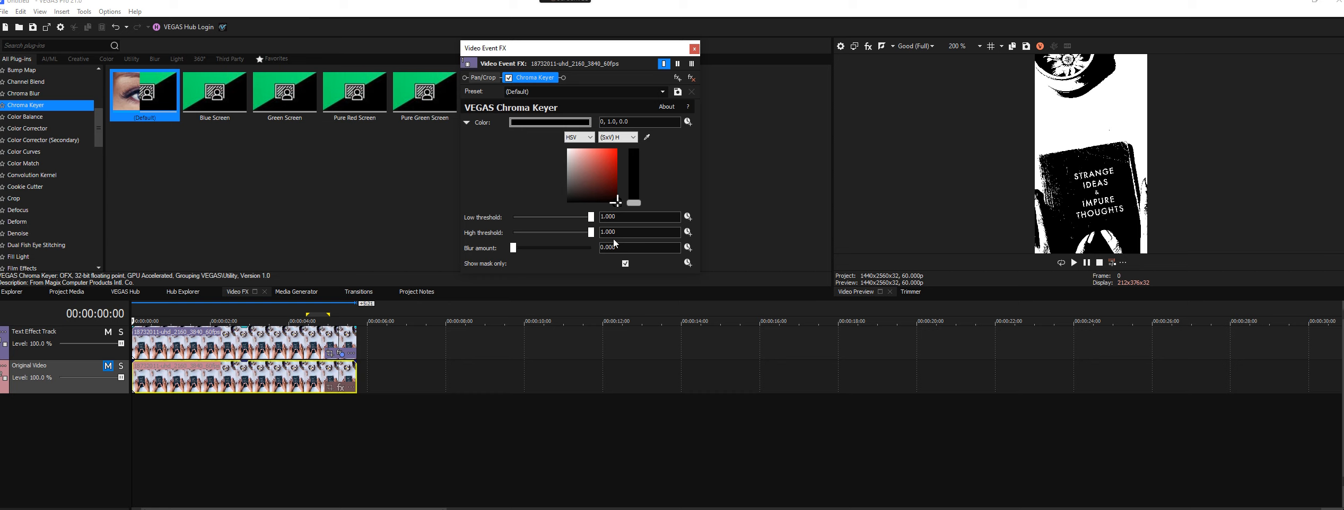
{"action": "mouse_move", "coordinate": [589, 235]}
{"action": "left_mouse_down"}
{"action": "mouse_move", "coordinate": [531, 239]}
{"action": "mouse_move", "coordinate": [605, 238]}
{"action": "left_mouse_up"}
{"action": "mouse_move", "coordinate": [634, 203]}
{"action": "left_mouse_down"}
{"action": "mouse_move", "coordinate": [635, 167]}
{"action": "mouse_move", "coordinate": [636, 216]}
{"action": "left_mouse_up"}
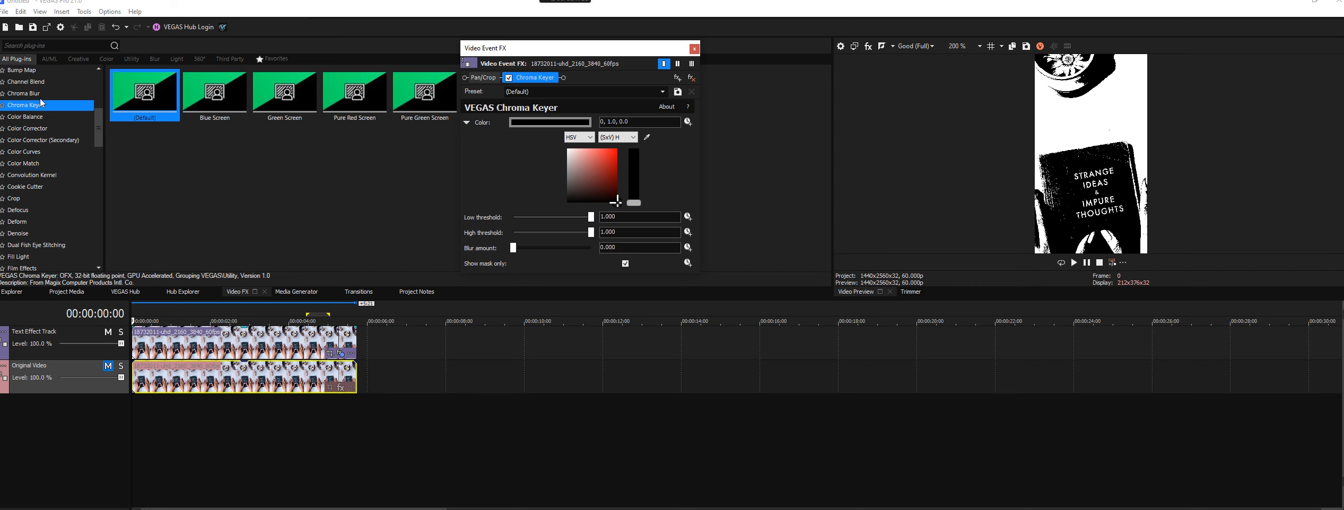
- Apply the default Crop effect to the Text Effect Track clip and crop it around the book title, about 0.257 by 0.150
{"action": "left_click", "coordinate": [32, 200]}
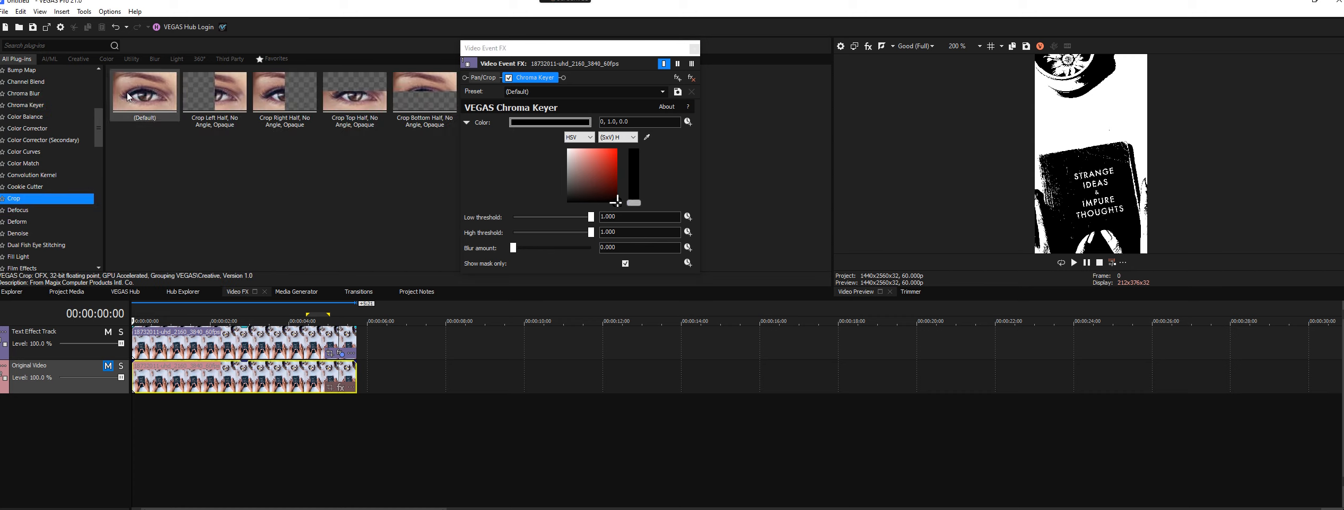
{"action": "left_click_drag", "start_coordinate": [134, 98], "coordinate": [307, 345]}
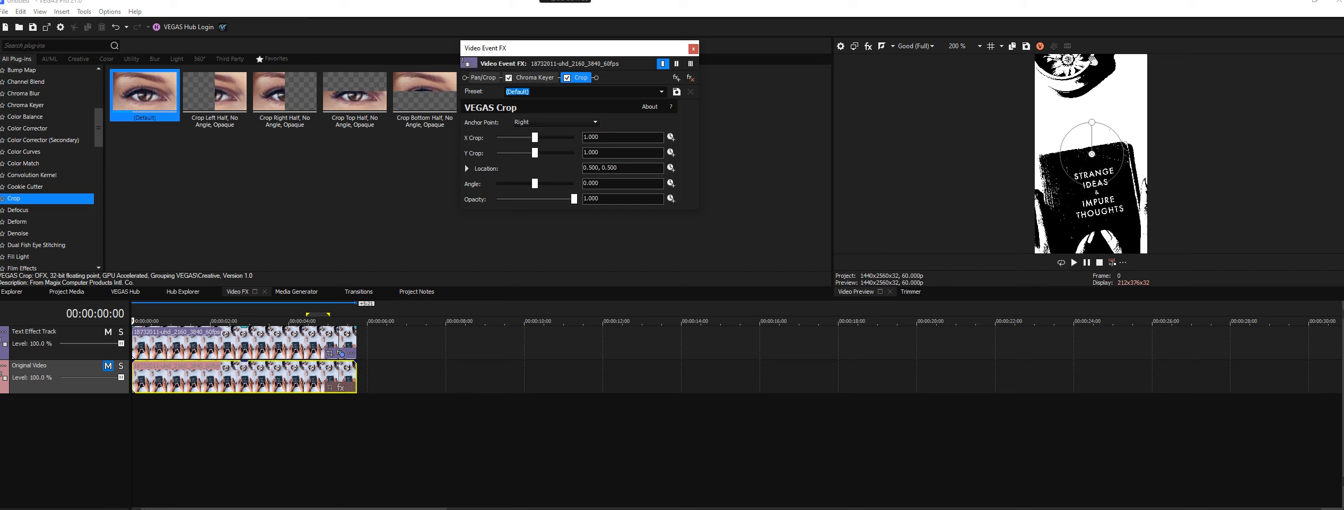
{"action": "left_click", "coordinate": [980, 47]}
{"action": "left_click", "coordinate": [975, 105]}
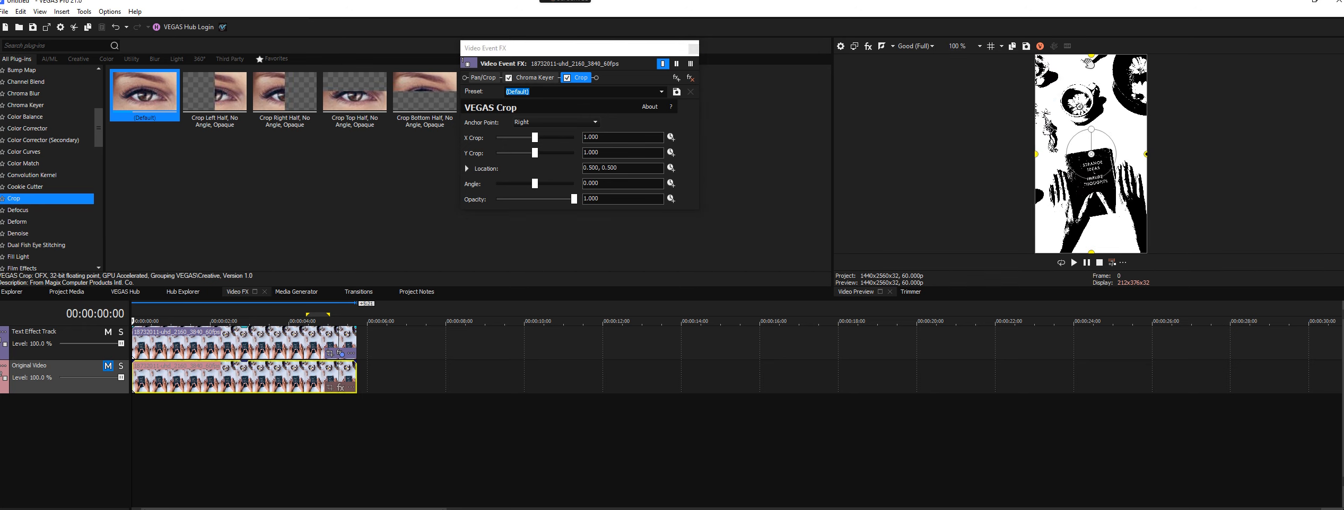
{"action": "left_click_drag", "start_coordinate": [1091, 55], "coordinate": [1091, 158]}
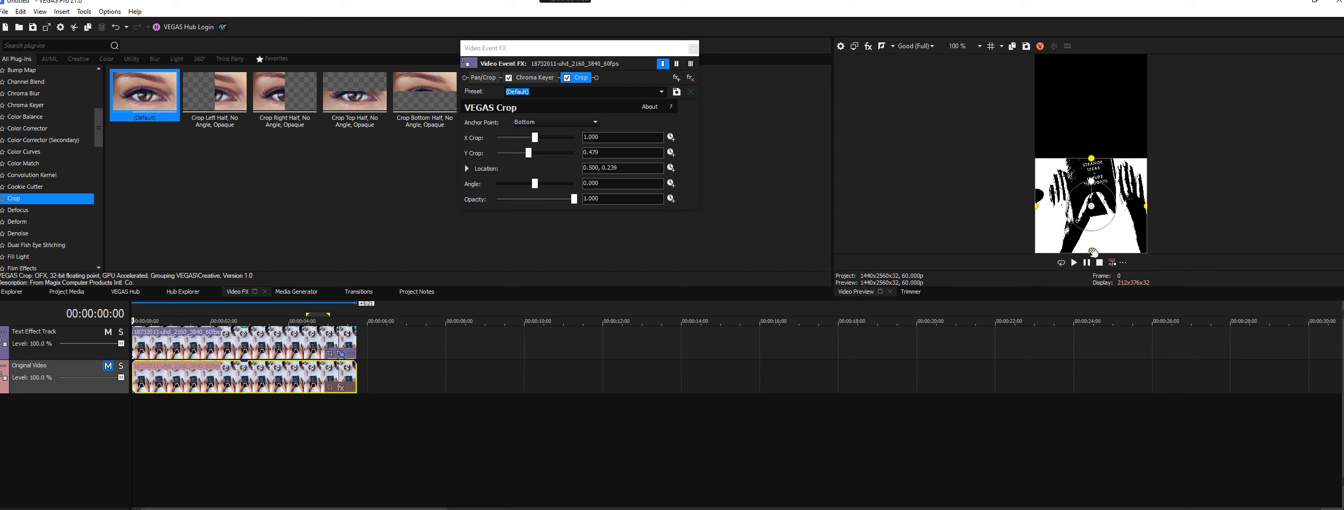
{"action": "left_click_drag", "start_coordinate": [1092, 251], "coordinate": [1080, 173]}
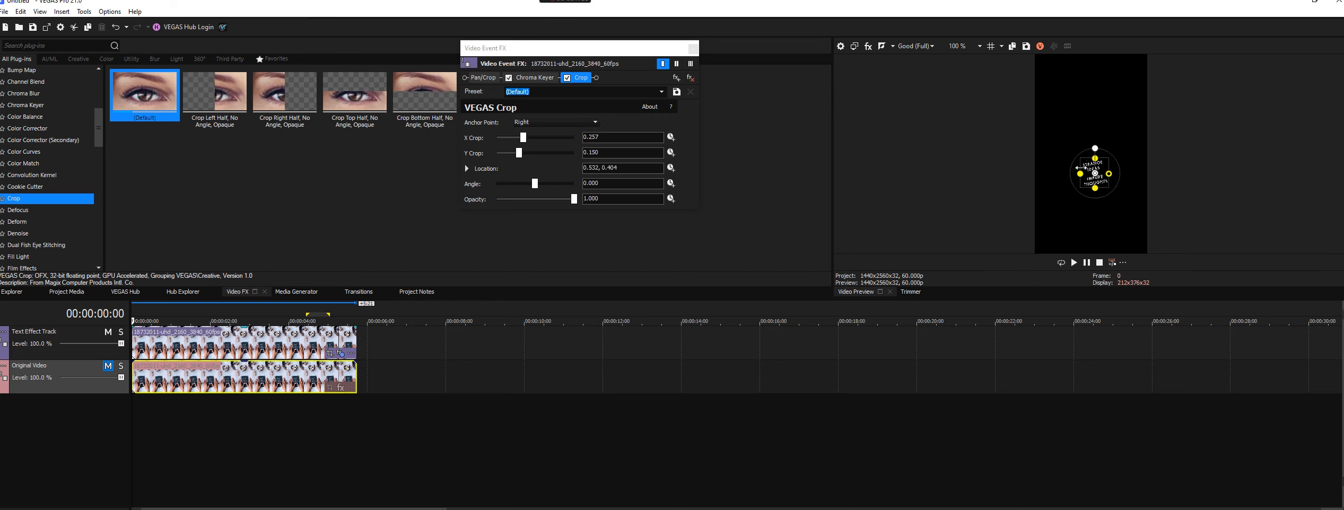
- Tighten the crop around the title to about 0.255 by 0.148 at location 0.533, 0.405, and unmute the Original Video track
{"action": "left_click", "coordinate": [979, 48]}
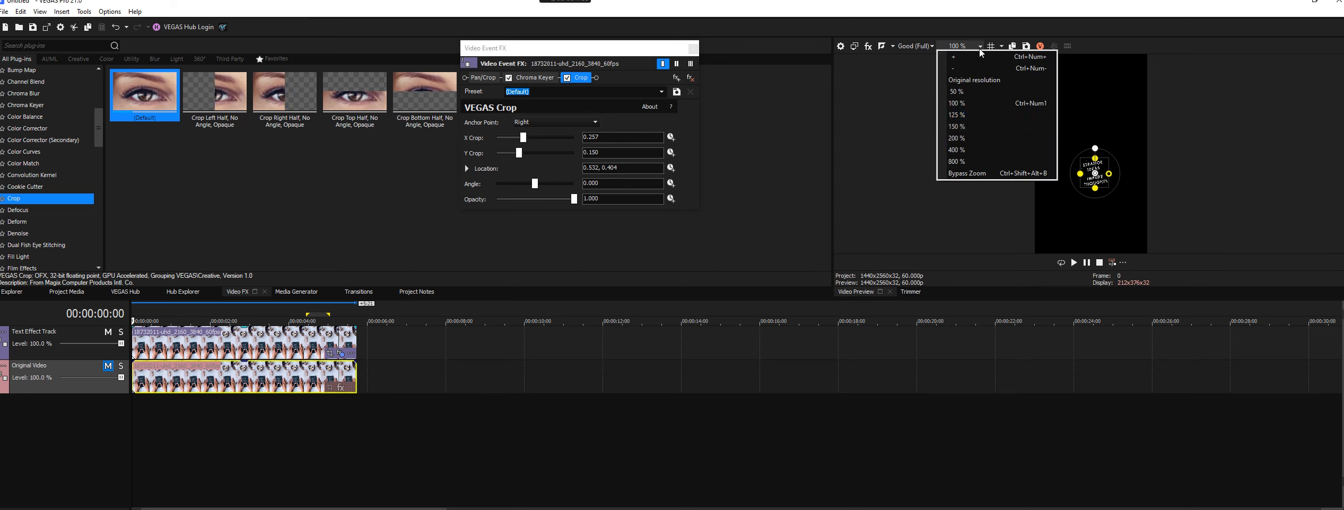
{"action": "left_click", "coordinate": [976, 142]}
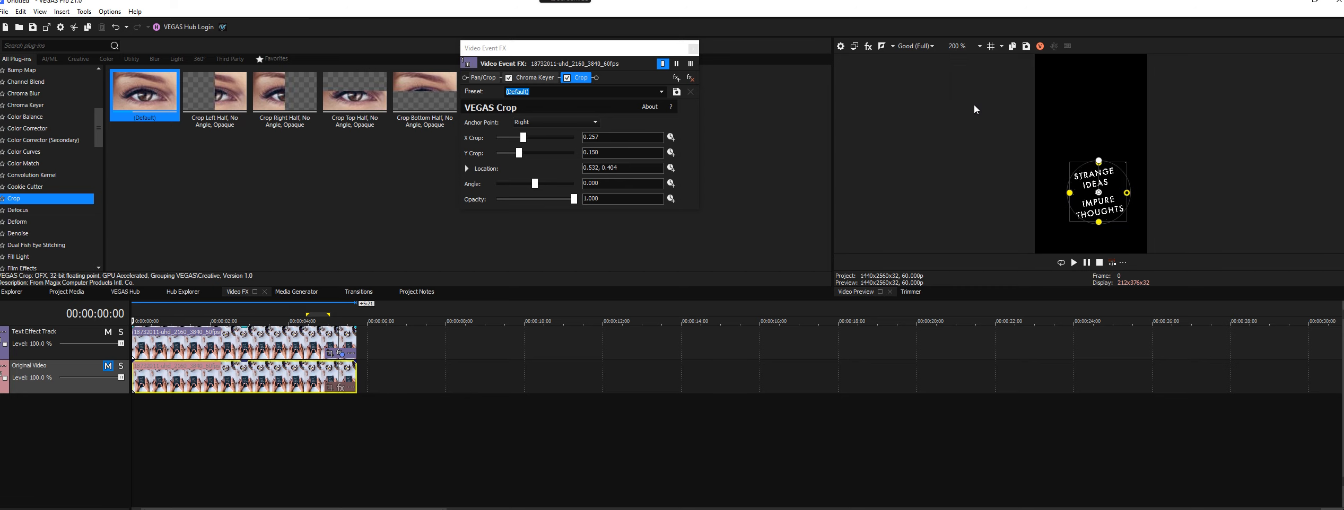
{"action": "left_click", "coordinate": [978, 48]}
{"action": "left_click", "coordinate": [965, 145]}
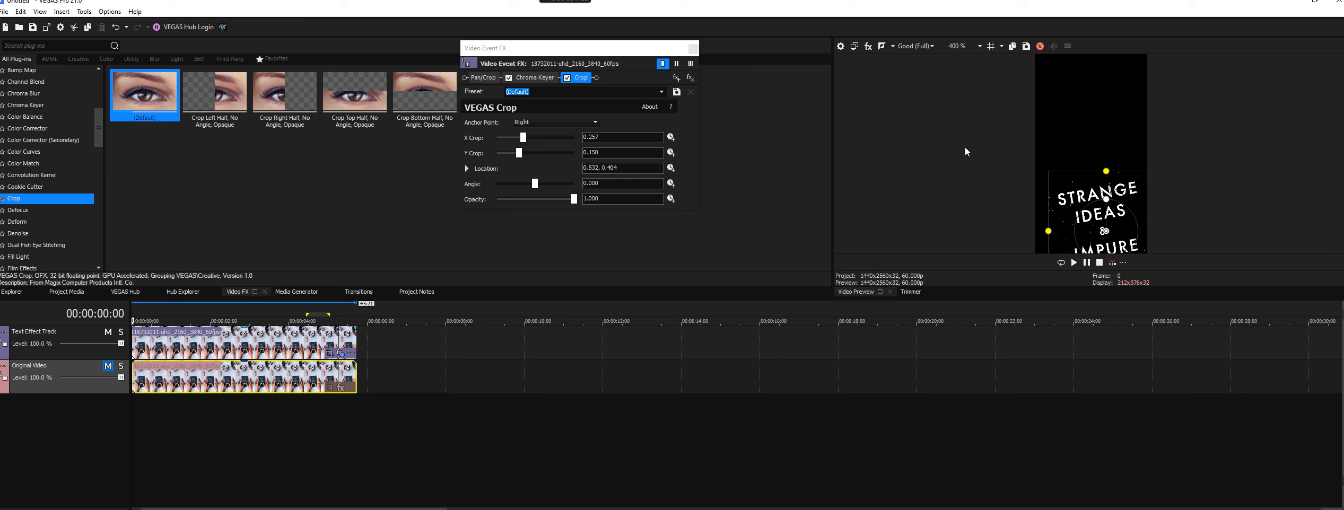
{"action": "left_click", "coordinate": [978, 48]}
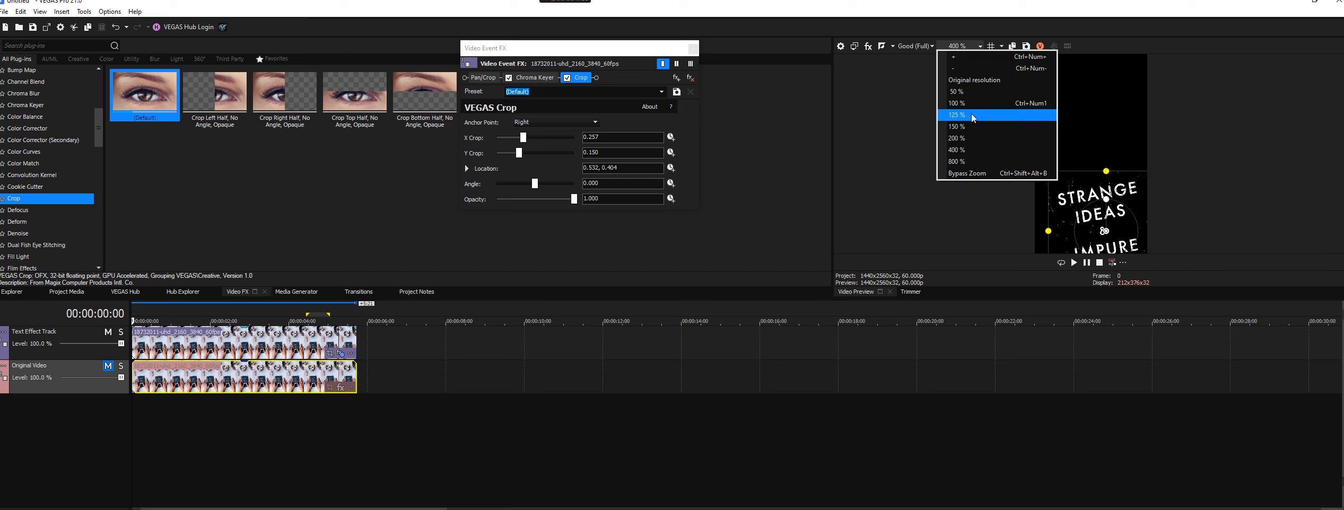
{"action": "left_click", "coordinate": [975, 138]}
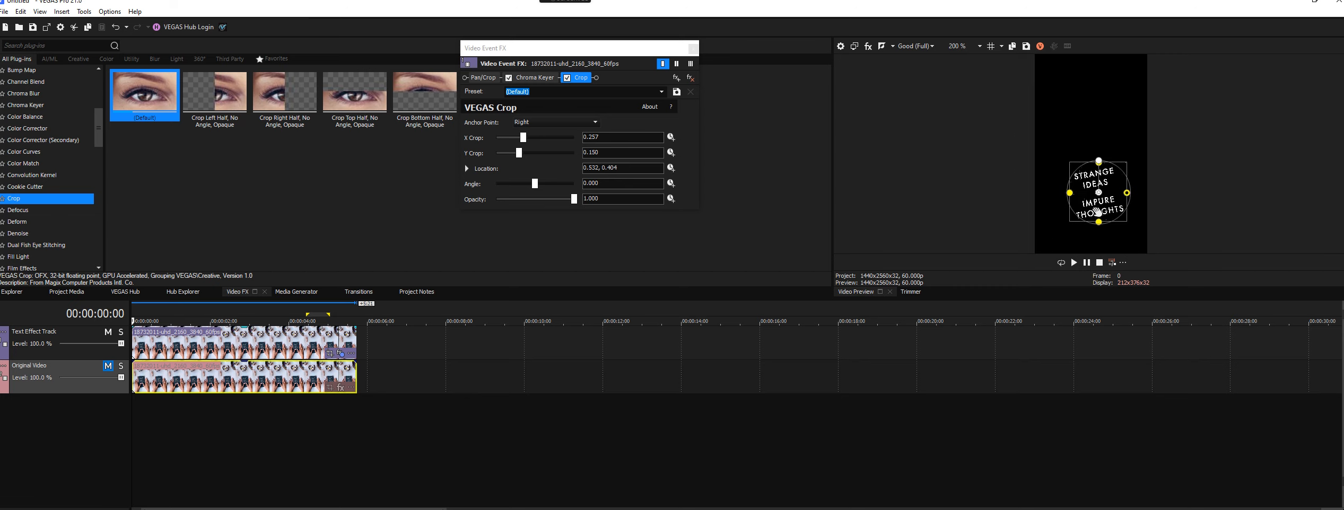
{"action": "left_click", "coordinate": [1098, 222]}
{"action": "left_click_drag", "start_coordinate": [1098, 222], "coordinate": [1098, 220]}
{"action": "left_click_drag", "start_coordinate": [1070, 193], "coordinate": [1072, 192]}
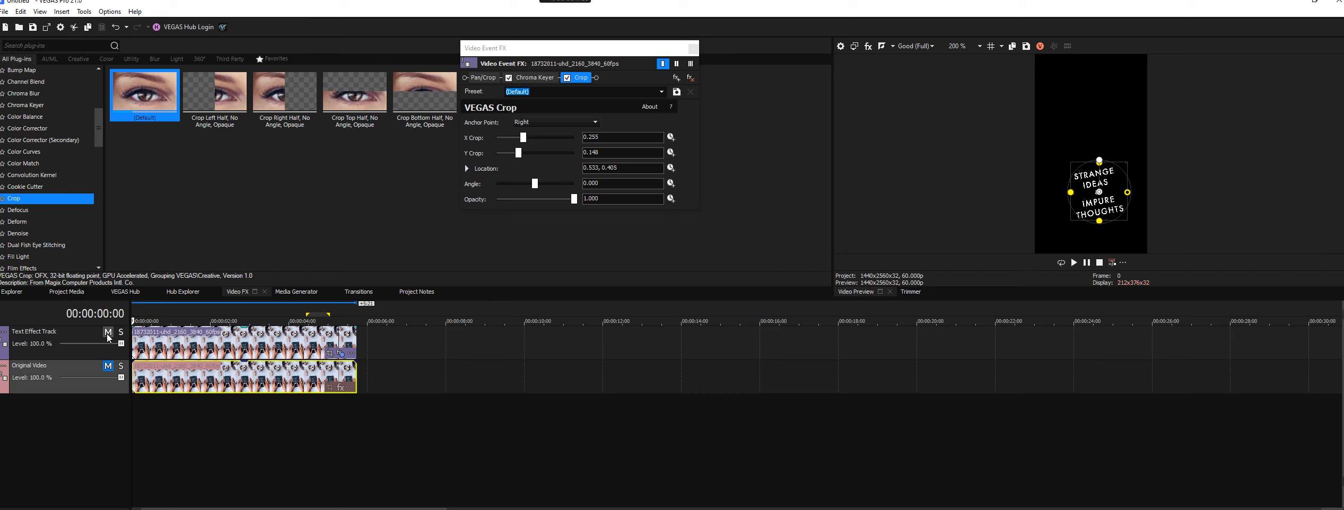
{"action": "left_click", "coordinate": [108, 366]}
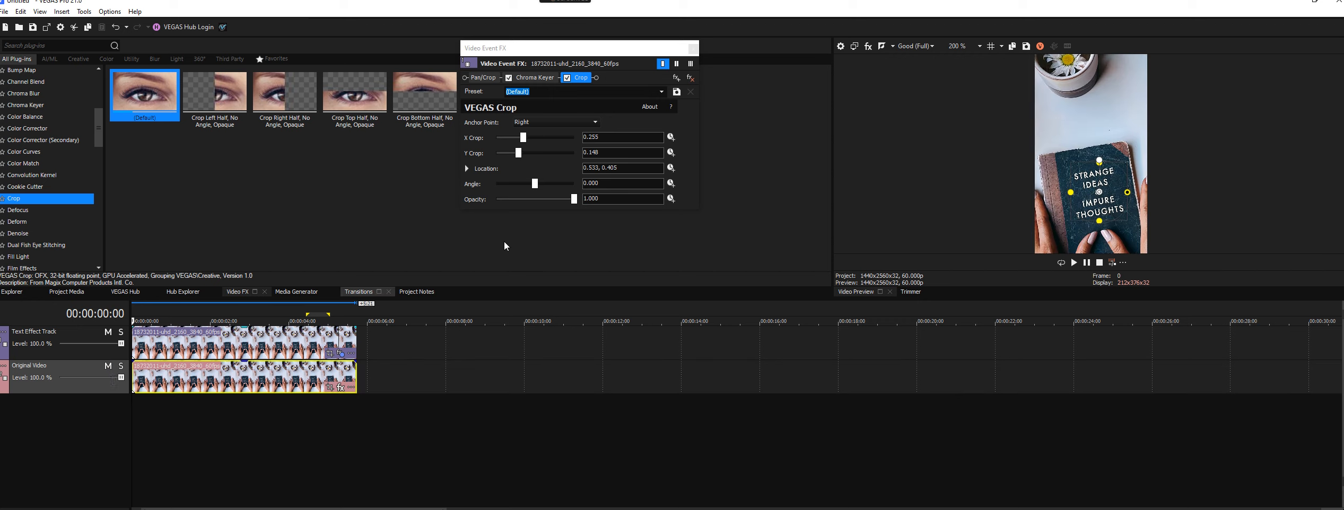
- Enlarge the video preview to 400 % and play the beginning of the video to examine the isolated title text
{"action": "left_click", "coordinate": [977, 48]}
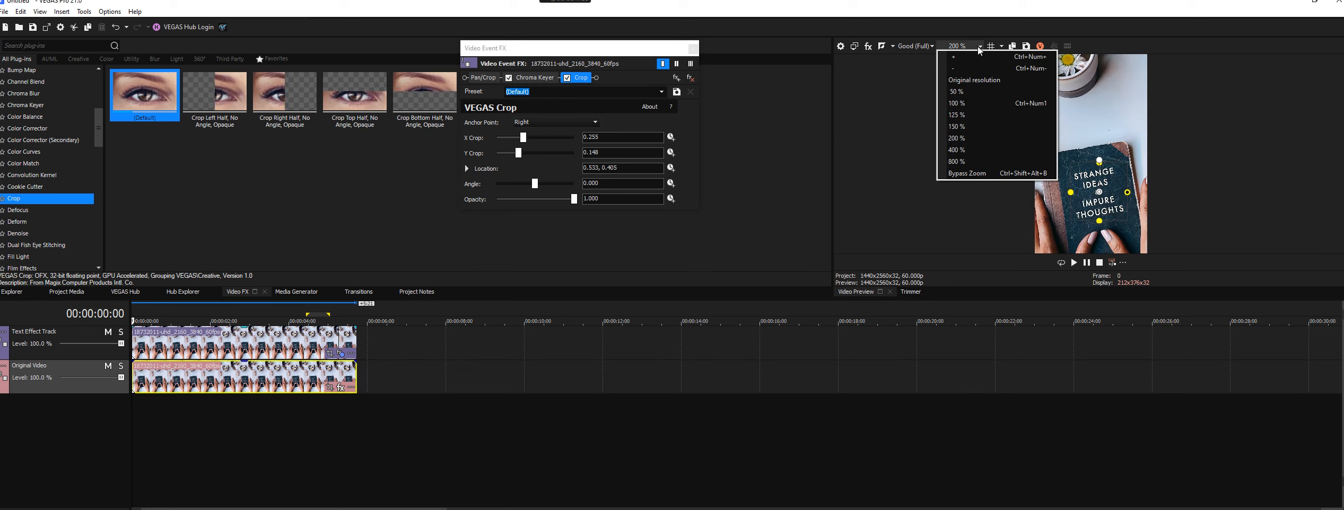
{"action": "left_click", "coordinate": [977, 104]}
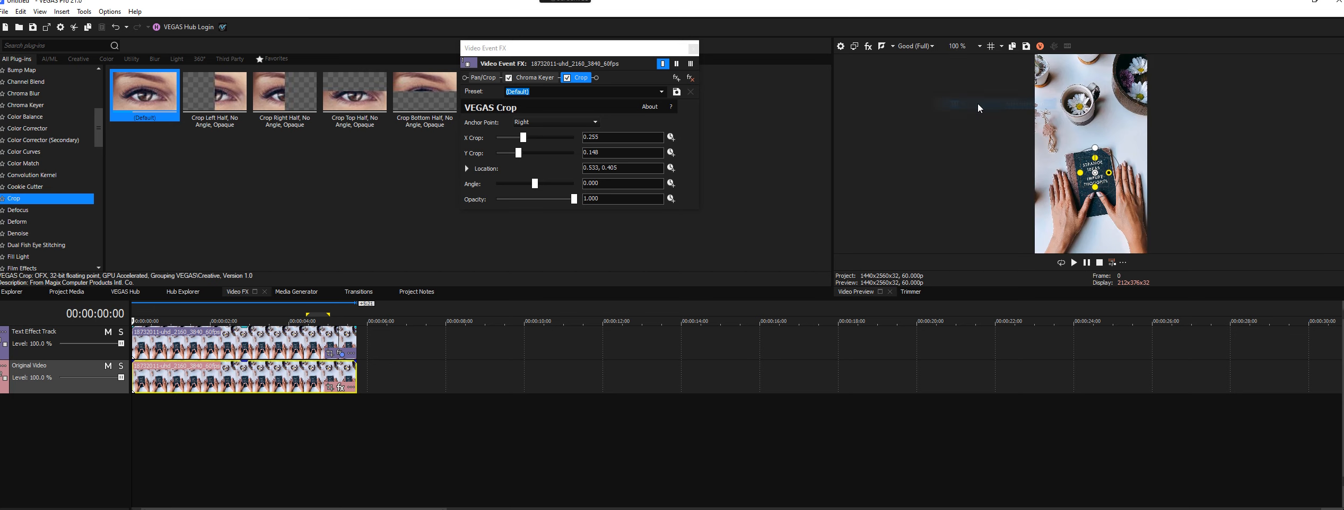
{"action": "left_click", "coordinate": [977, 47]}
{"action": "left_click", "coordinate": [970, 150]}
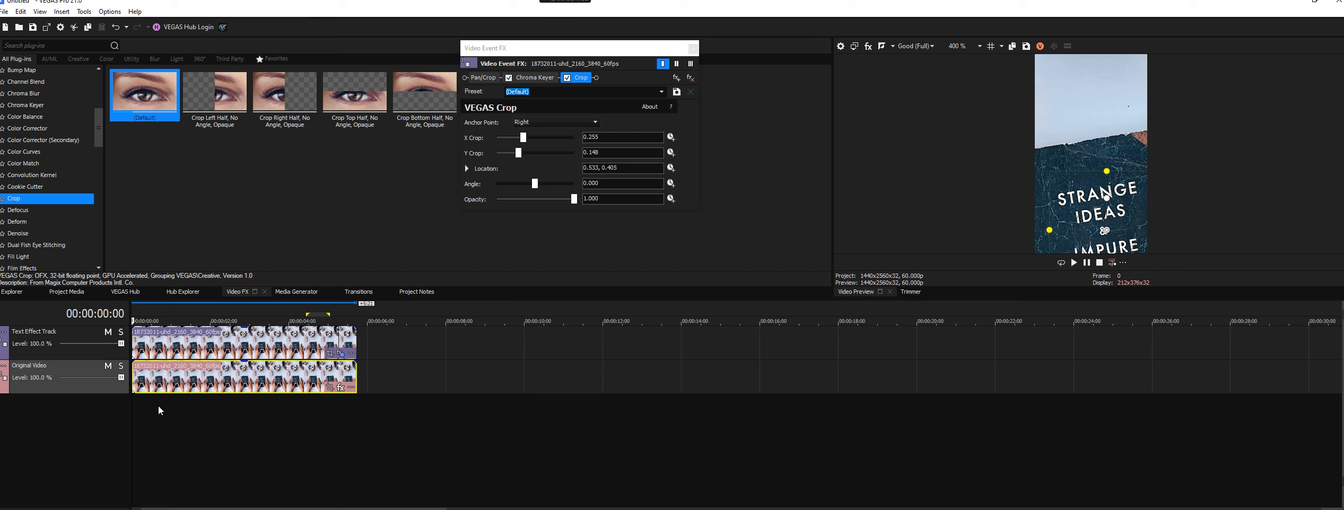
{"action": "key", "text": "space"}
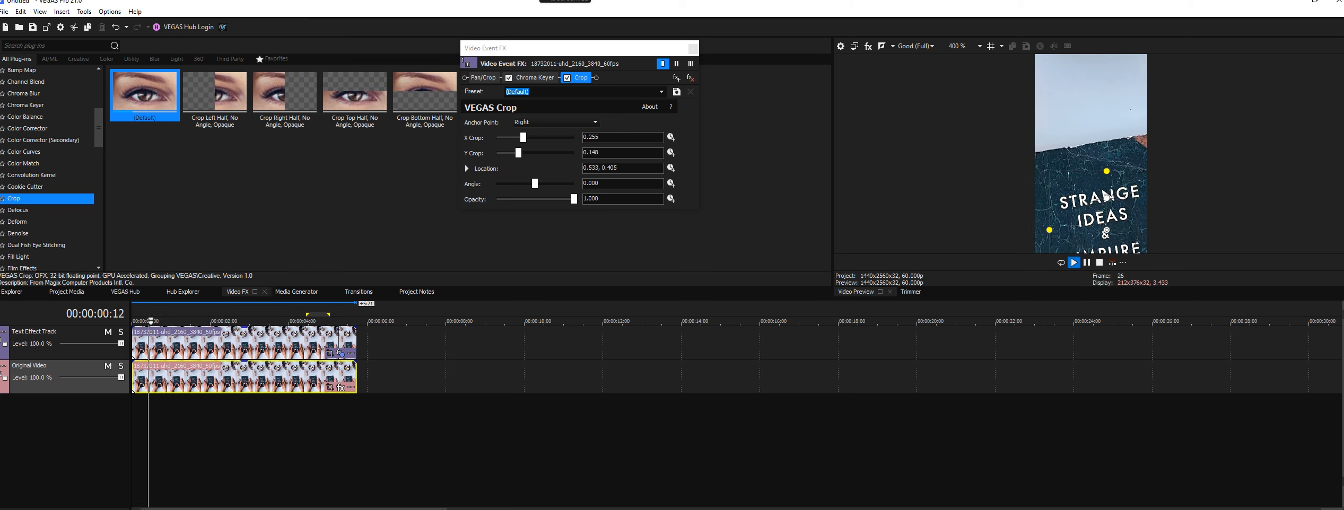
{"action": "key", "text": "space"}
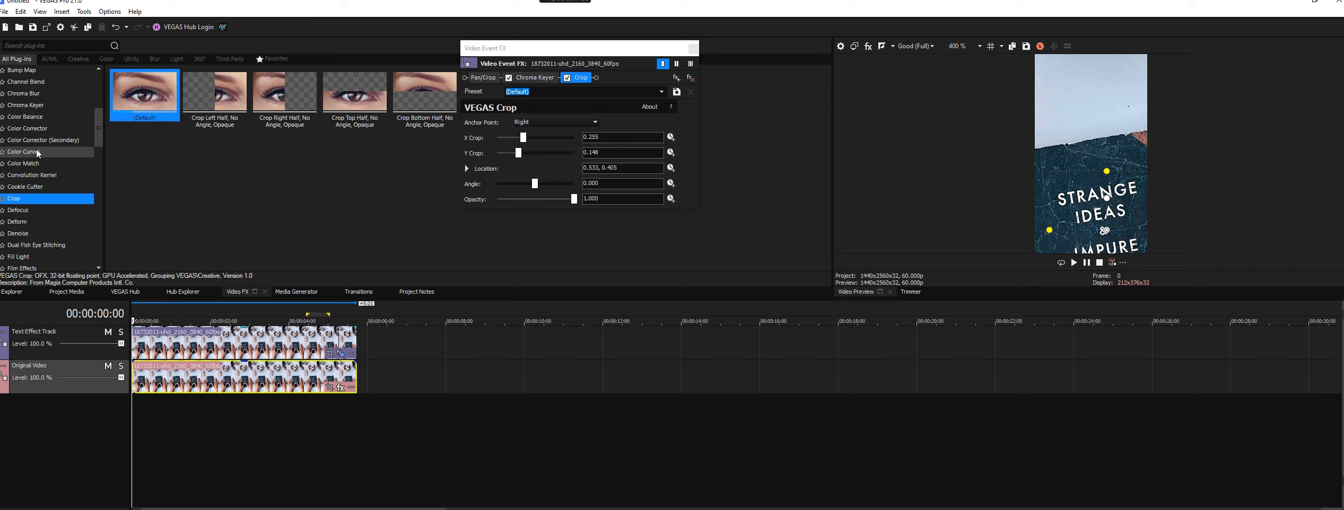
- Add the Color Corrector to the text clip's effect chain, try a green highlight tint and reset the High color wheel
{"action": "left_click", "coordinate": [35, 130]}
{"action": "left_click_drag", "start_coordinate": [35, 129], "coordinate": [621, 81]}
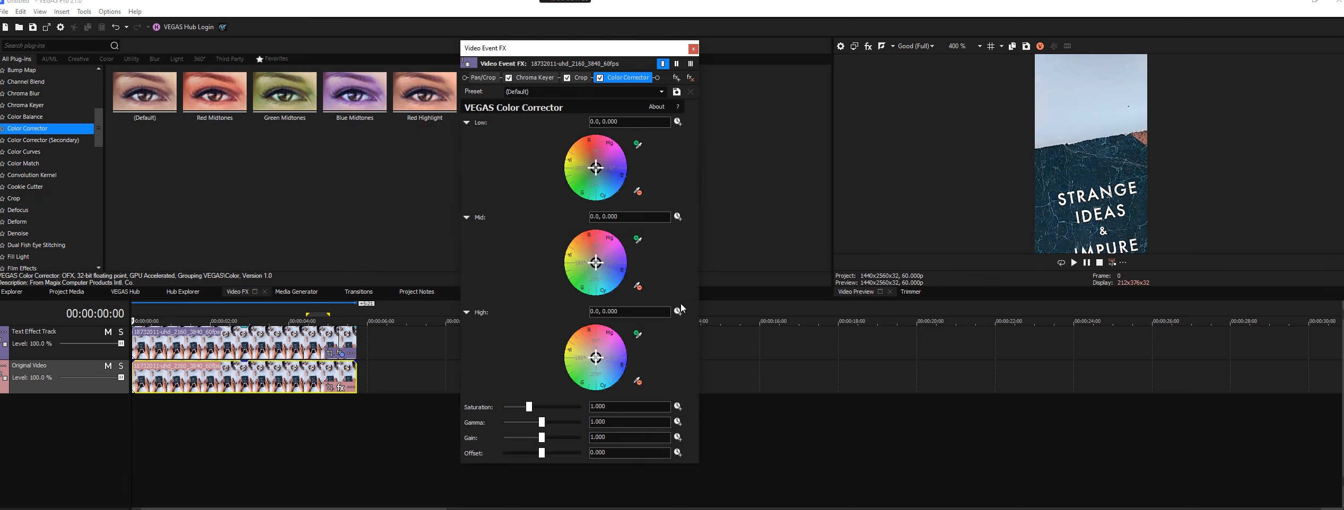
{"action": "left_click_drag", "start_coordinate": [598, 360], "coordinate": [582, 388]}
{"action": "double_click", "coordinate": [598, 361]}
- Enable keyframe animation for the Color Corrector's High color and set it to a green tint of 238.88, 0.7417 at the clip's start
{"action": "left_click", "coordinate": [677, 312]}
{"action": "left_click_drag", "start_coordinate": [607, 48], "coordinate": [611, 33]}
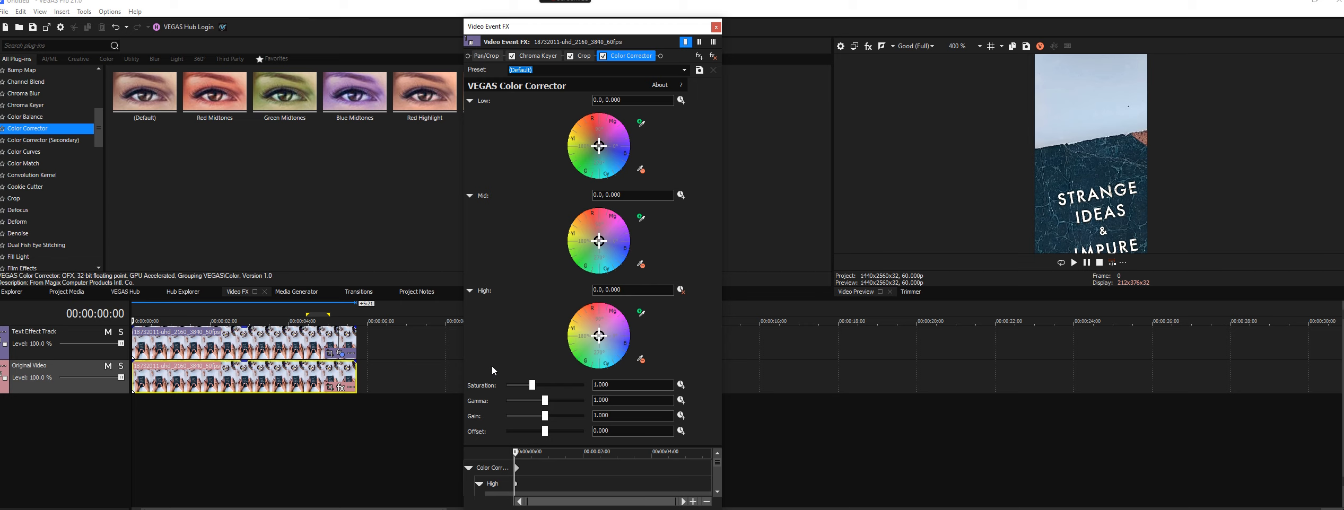
{"action": "left_click", "coordinate": [586, 357]}
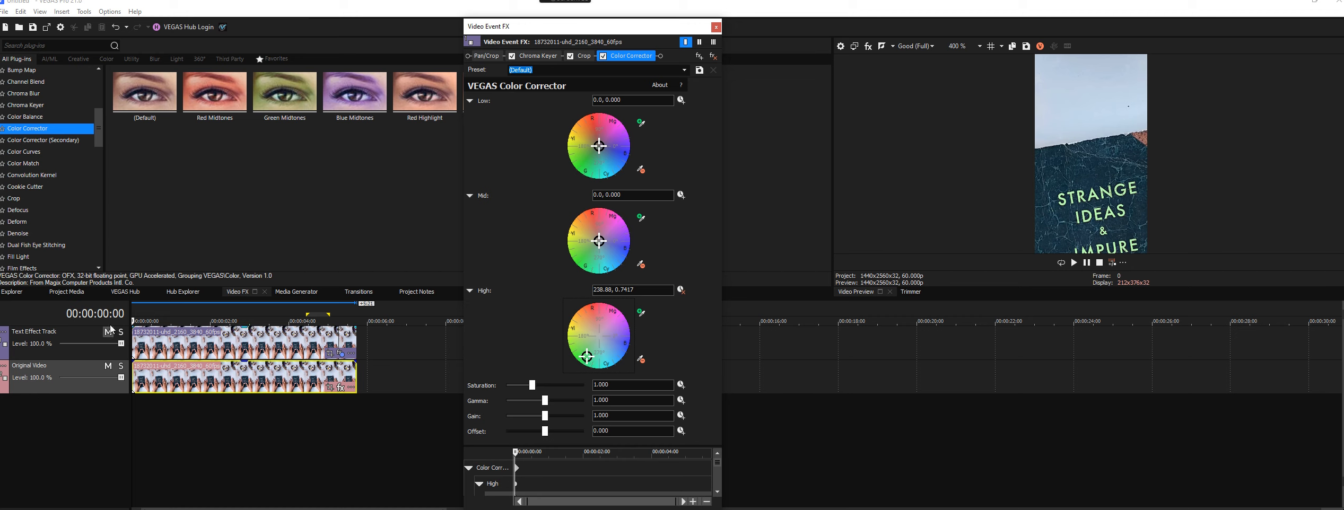
- Add a fade-in of about 3 seconds to the Text Effect Track clip and scrub through to its end to check the effect
{"action": "left_click", "coordinate": [146, 412]}
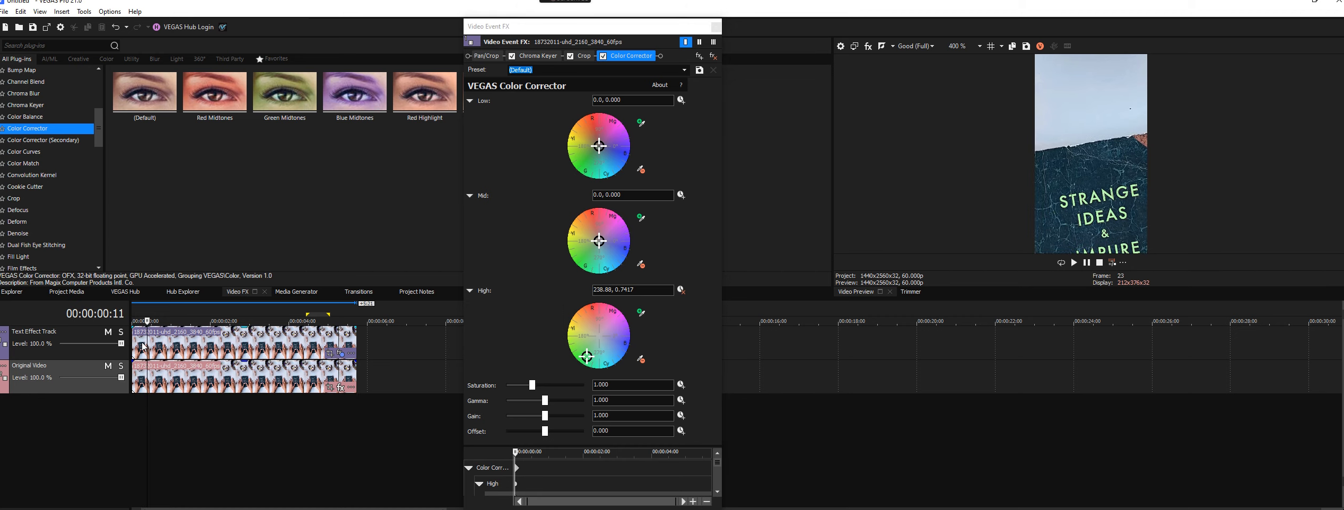
{"action": "left_click_drag", "start_coordinate": [137, 332], "coordinate": [247, 331]}
{"action": "left_click_drag", "start_coordinate": [147, 415], "coordinate": [355, 435]}
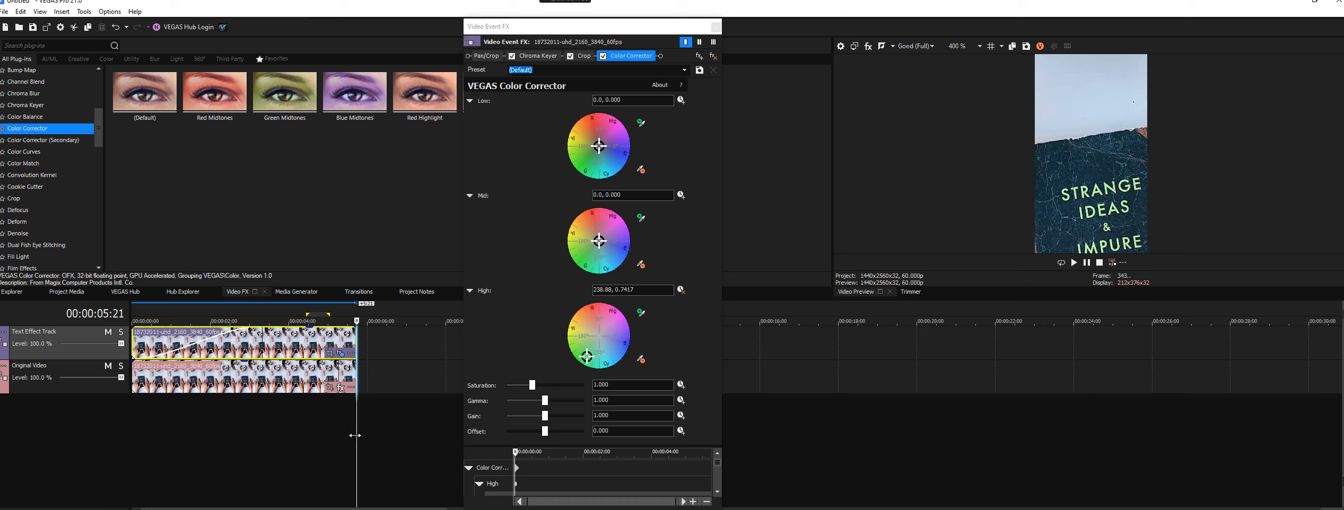